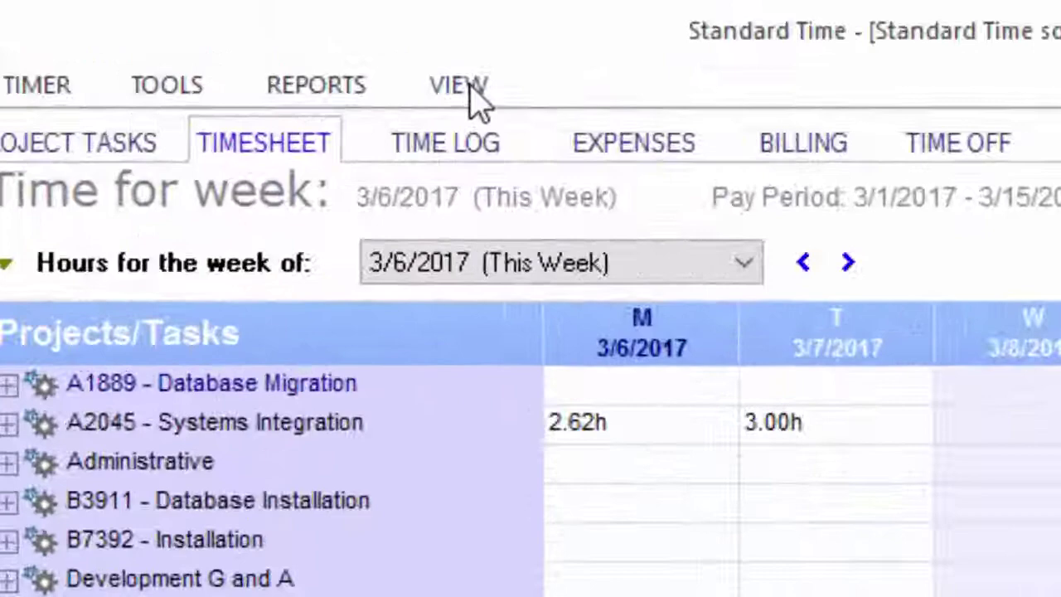
Open the Work In Progress window from the VIEW ribbon's Project Management group.
click(342, 32)
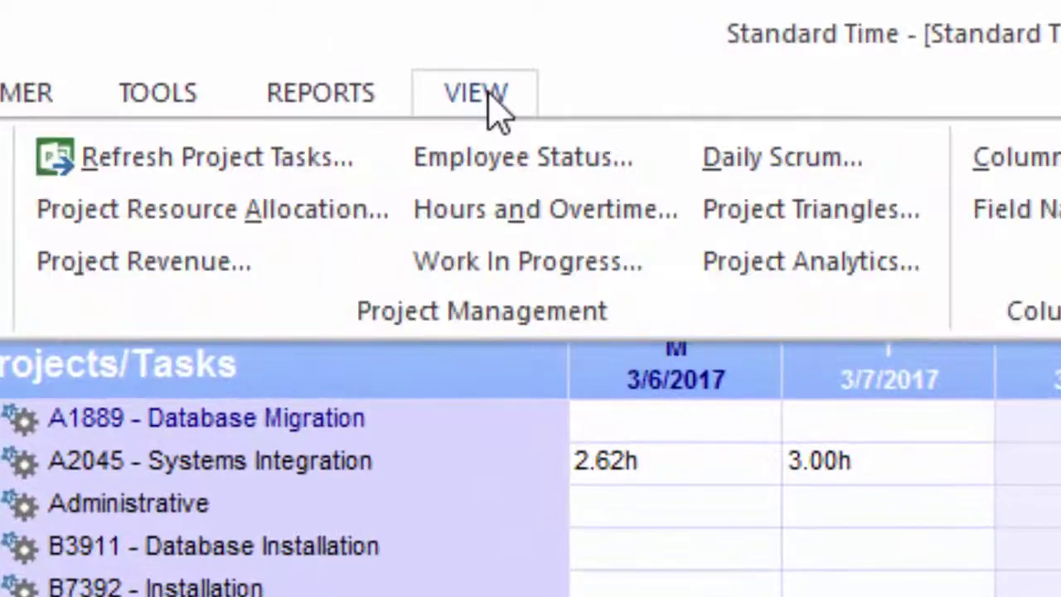
click(518, 266)
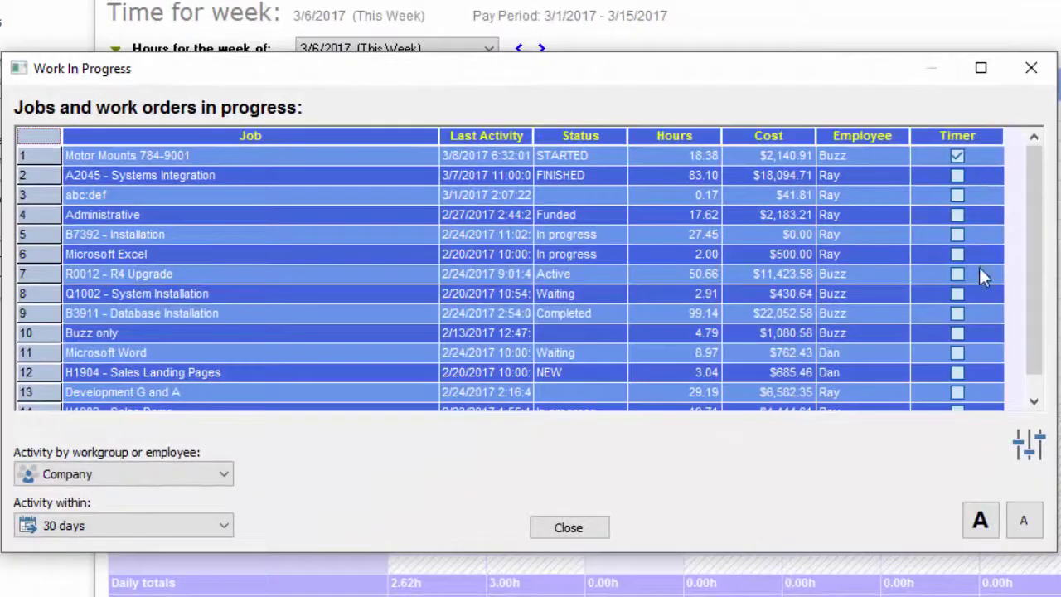
click(225, 525)
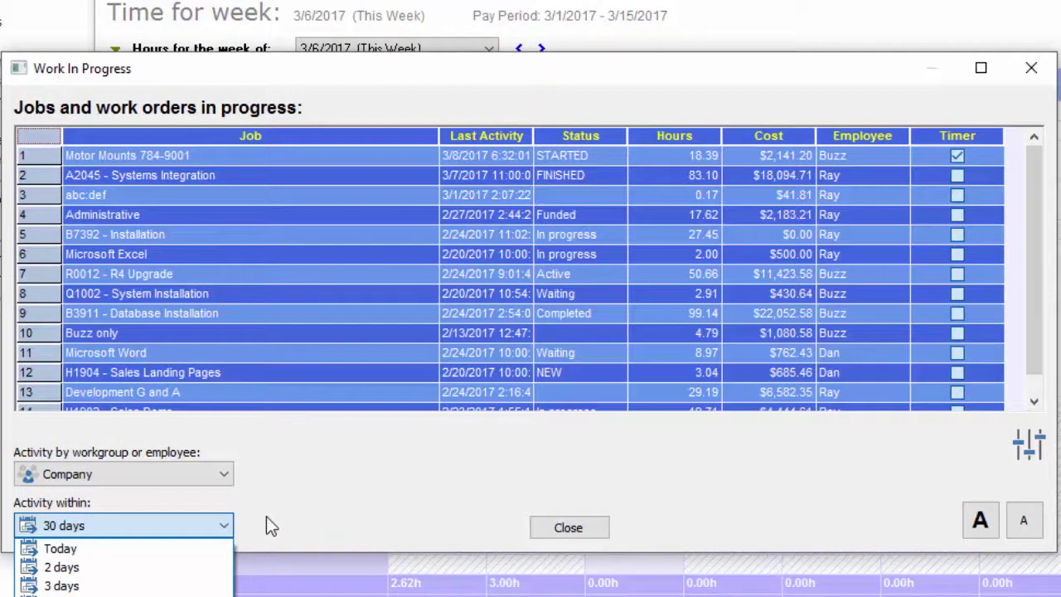
click(61, 596)
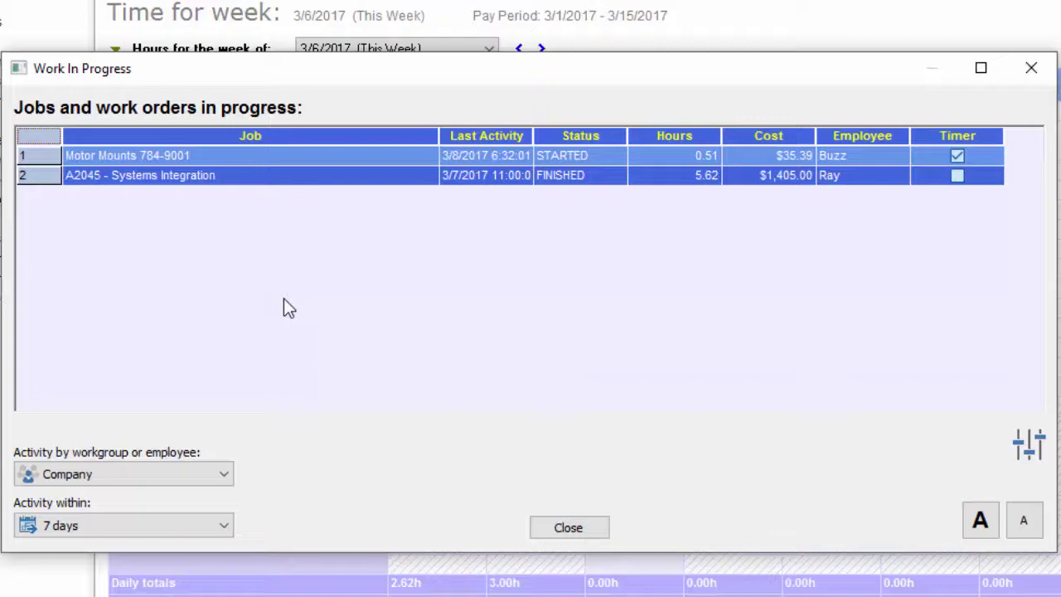
click(226, 524)
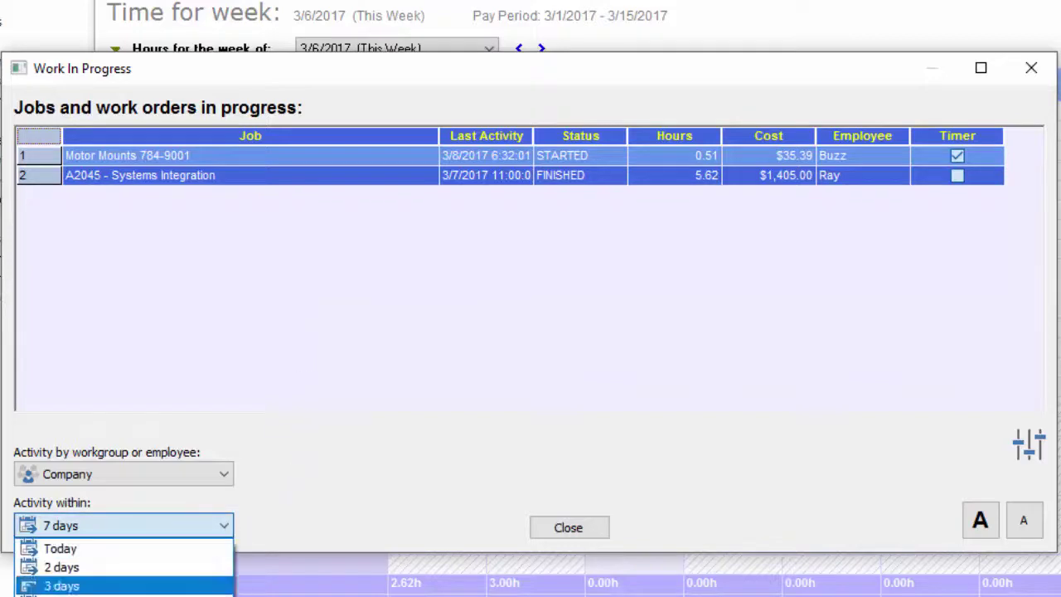
click(61, 596)
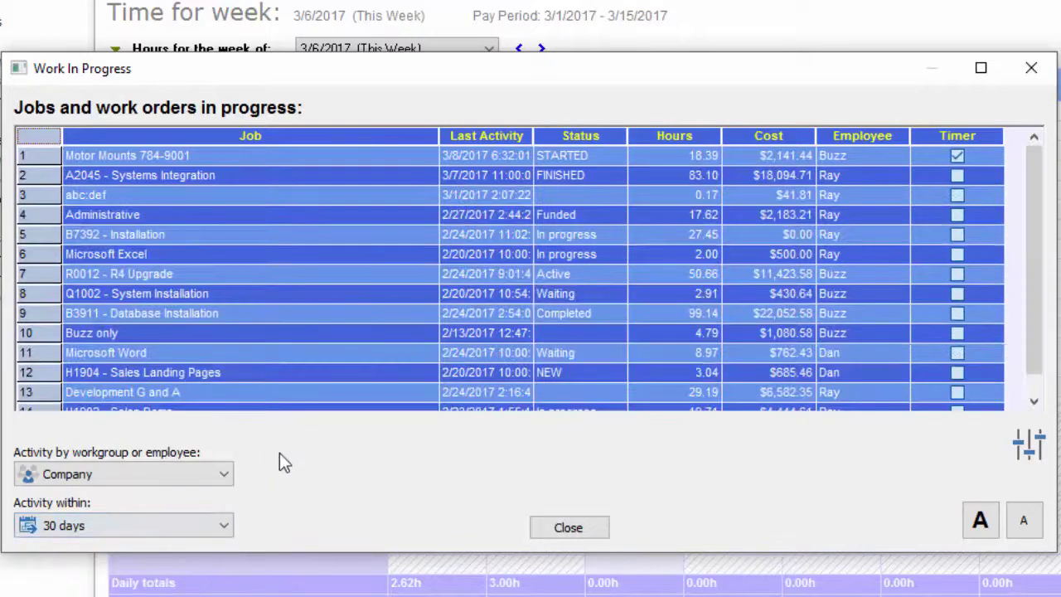
click(224, 474)
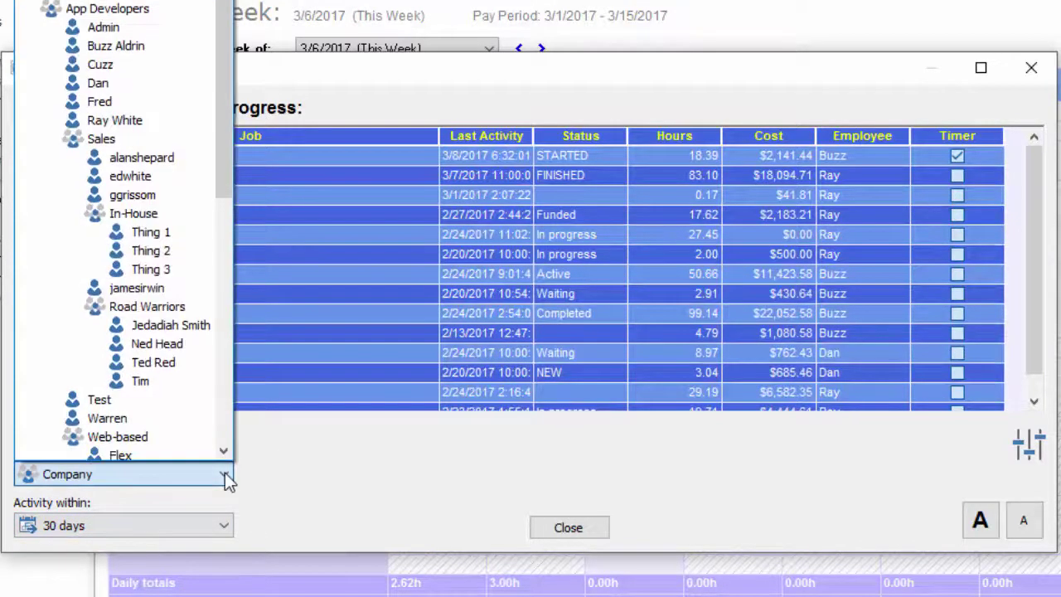
click(283, 469)
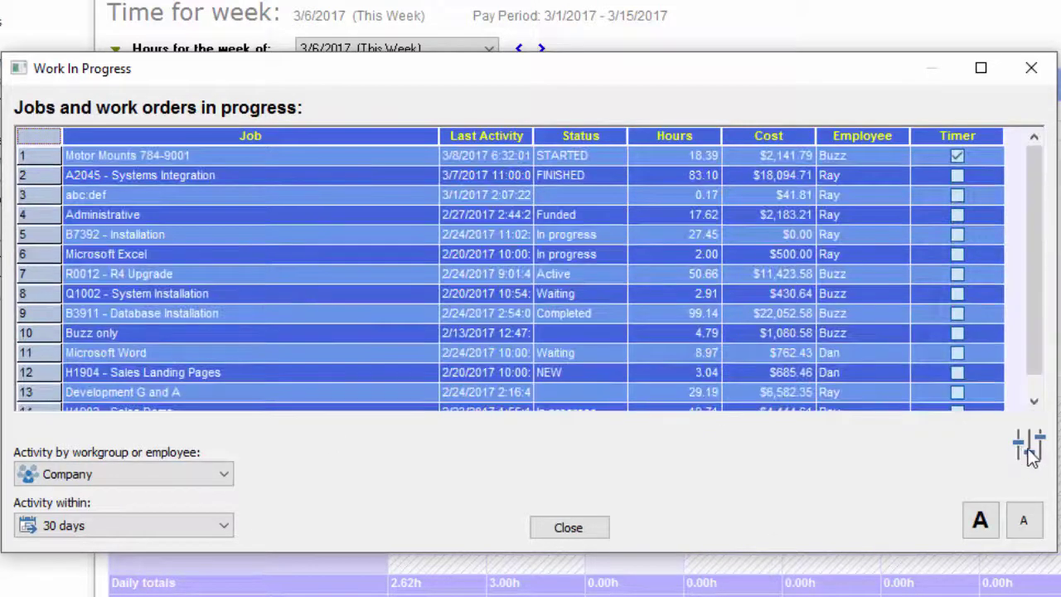
click(1029, 447)
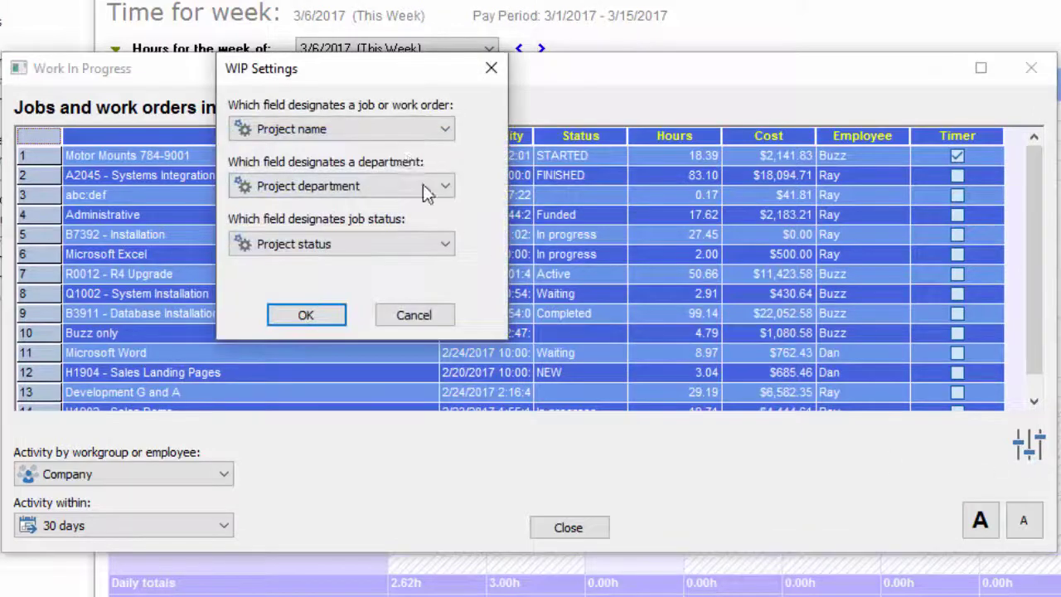
click(413, 129)
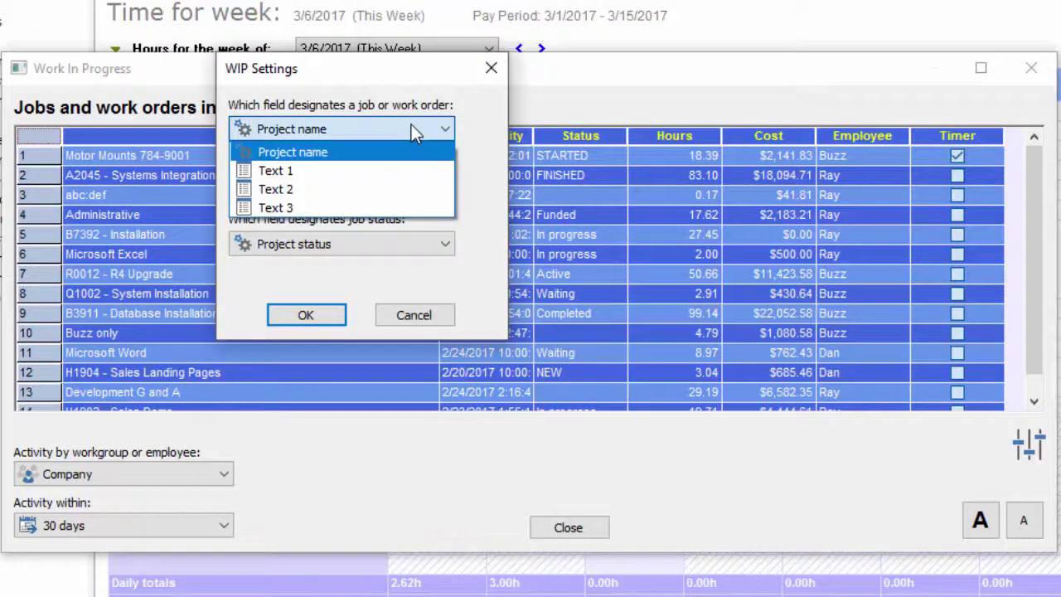
click(419, 315)
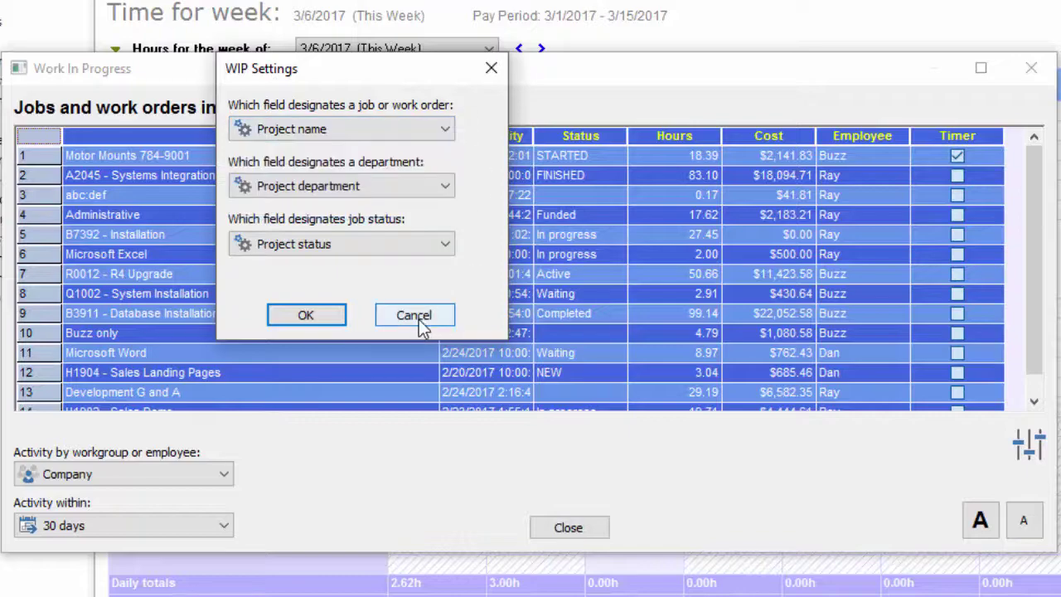
click(415, 316)
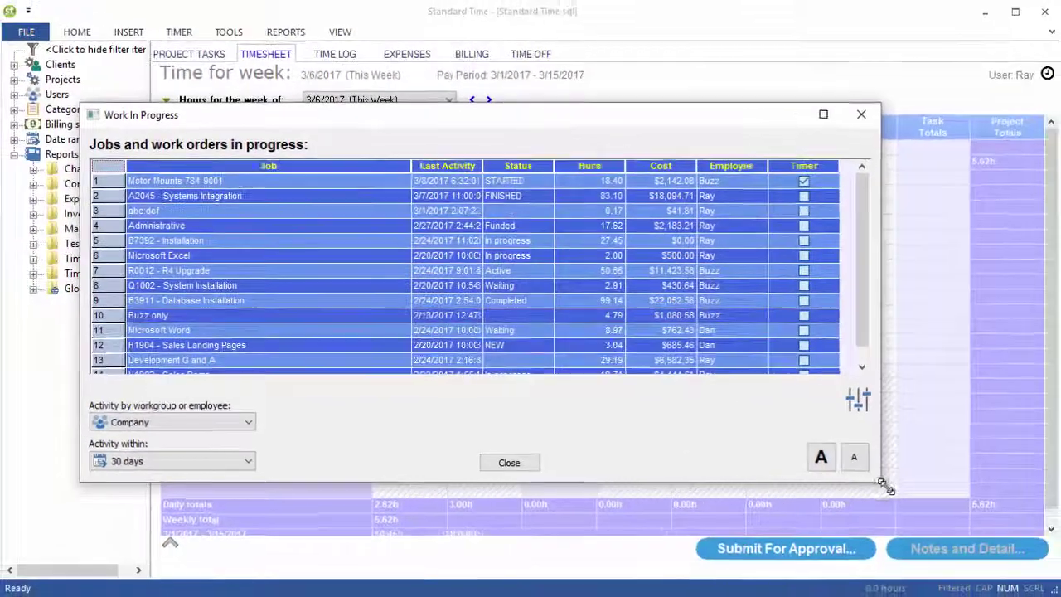
Resize the window to show all 14 jobs and enlarge the table font five steps.
drag(1059, 552, 1060, 596)
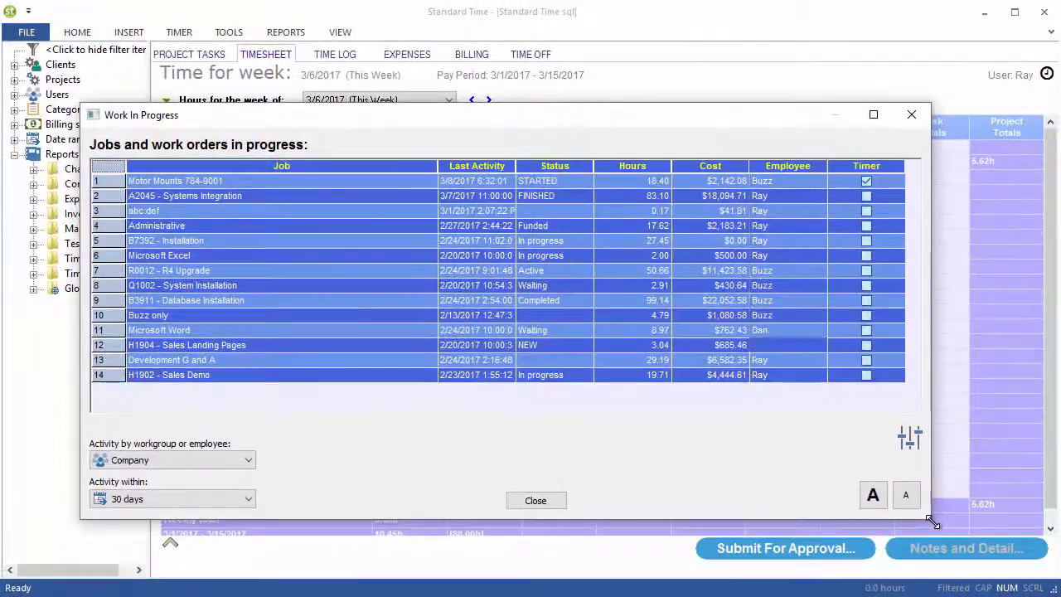
drag(932, 522, 879, 493)
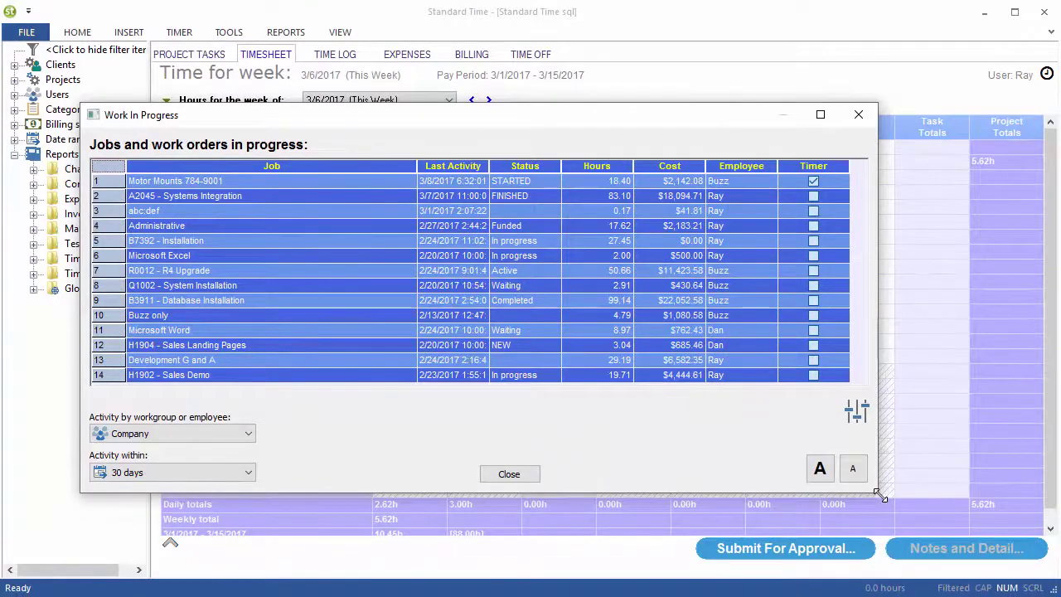
click(821, 470)
click(820, 469)
click(821, 469)
click(821, 469)
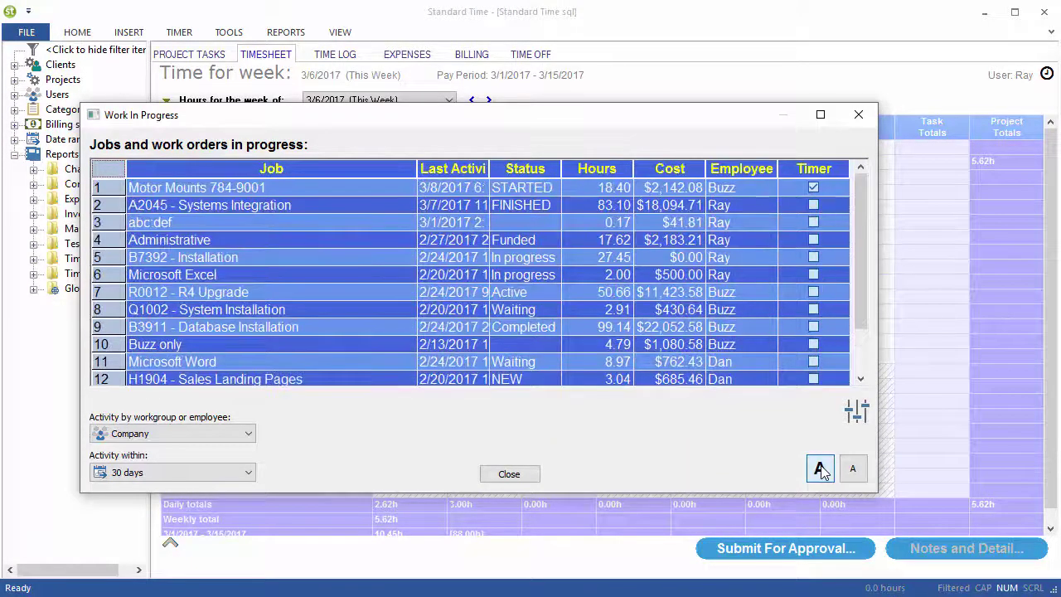
click(821, 470)
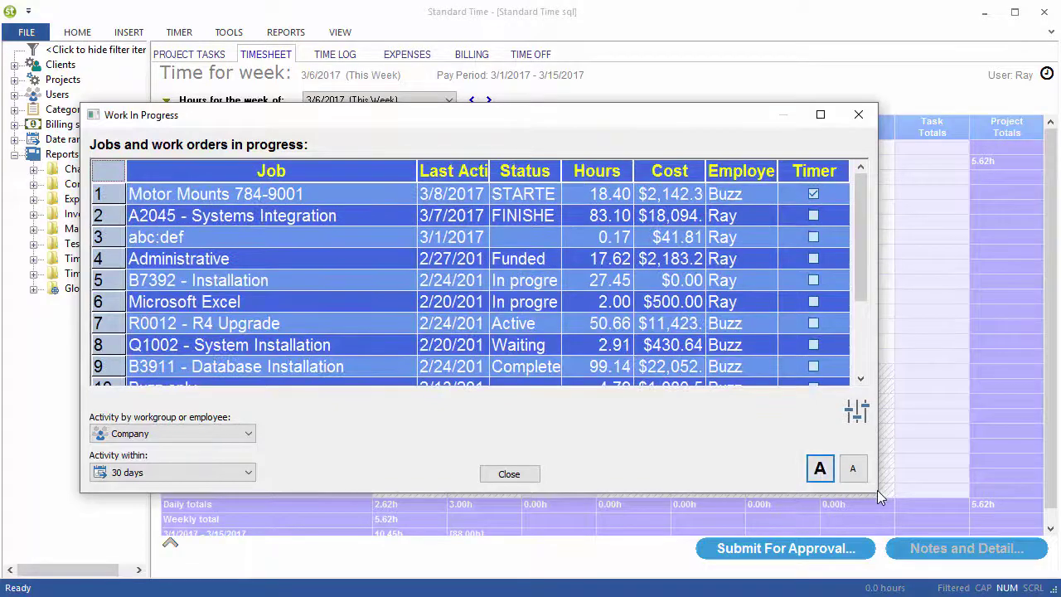
Widen the window for the larger text, then return the font to small and shrink the window.
drag(877, 491, 1010, 560)
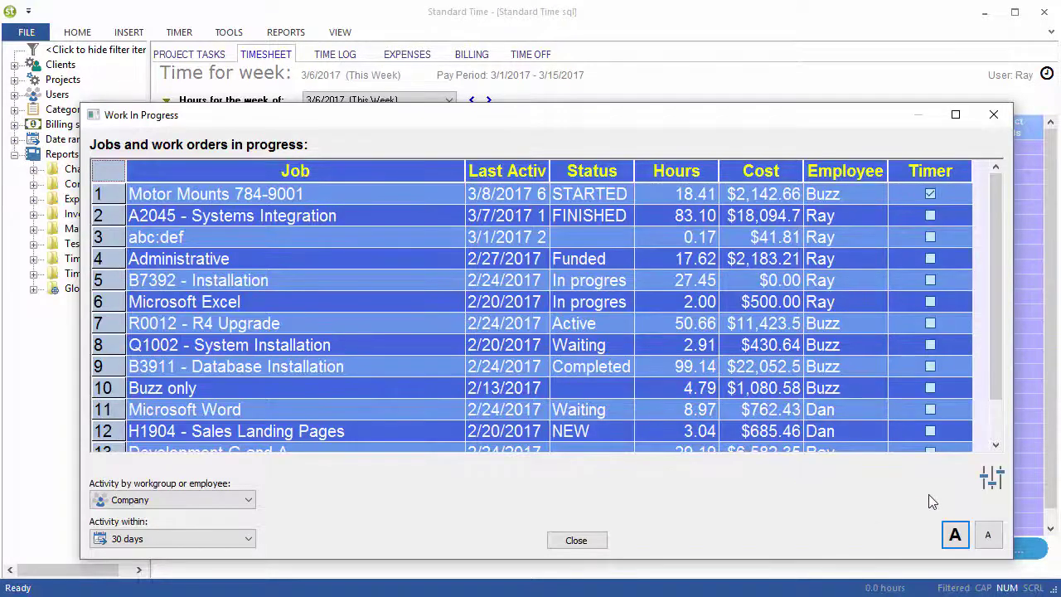
click(988, 534)
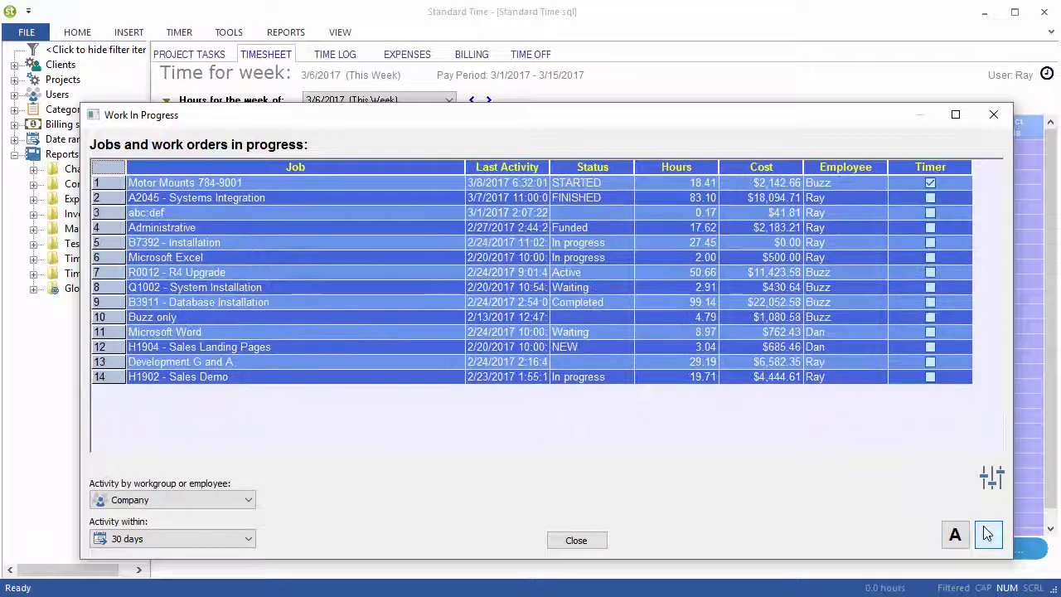
drag(1013, 560, 862, 492)
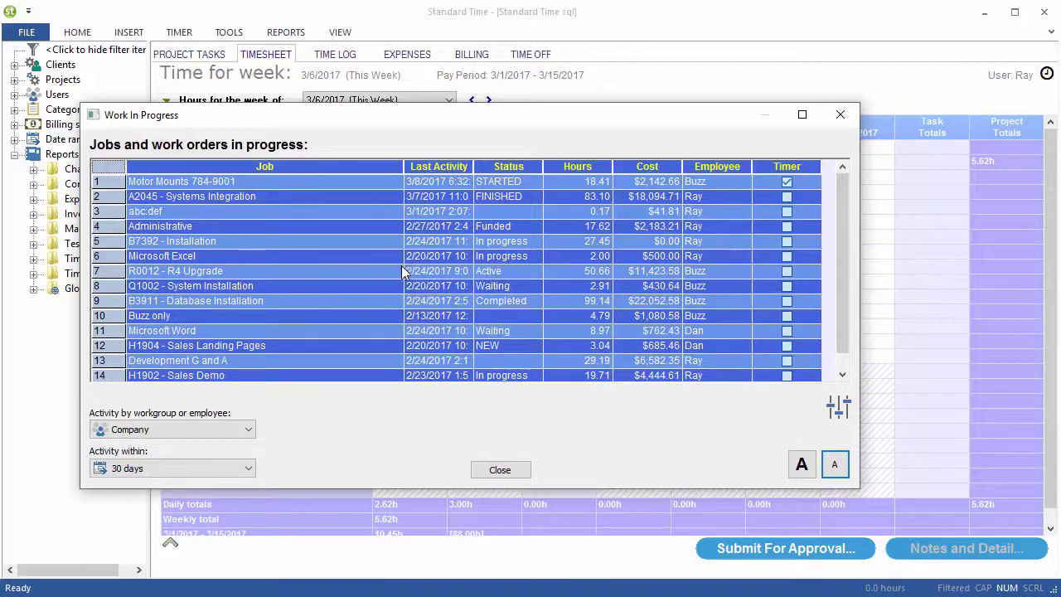
right_click(383, 172)
mouse_move(414, 180)
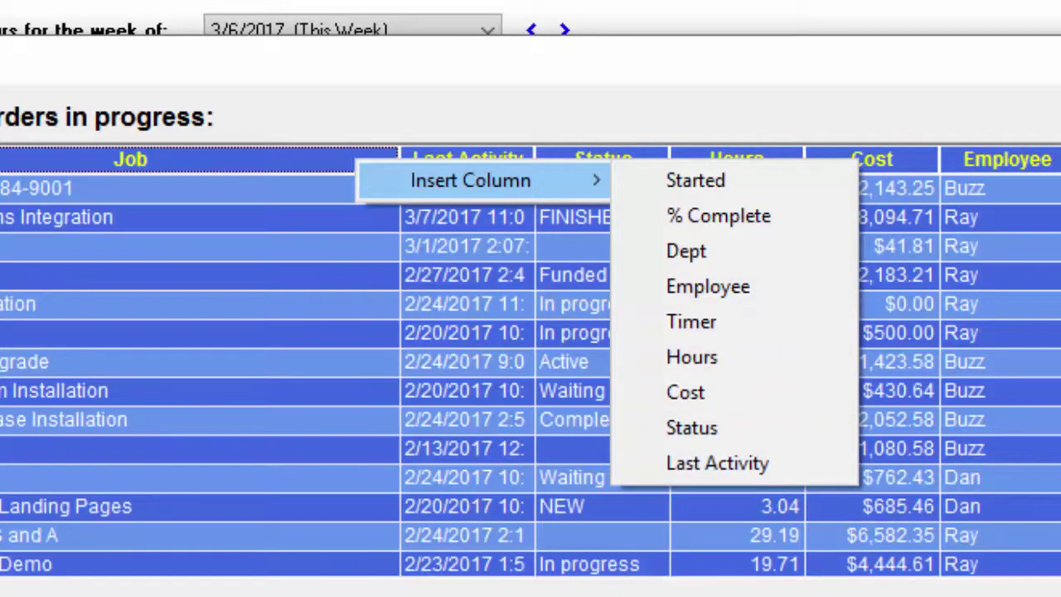
click(738, 463)
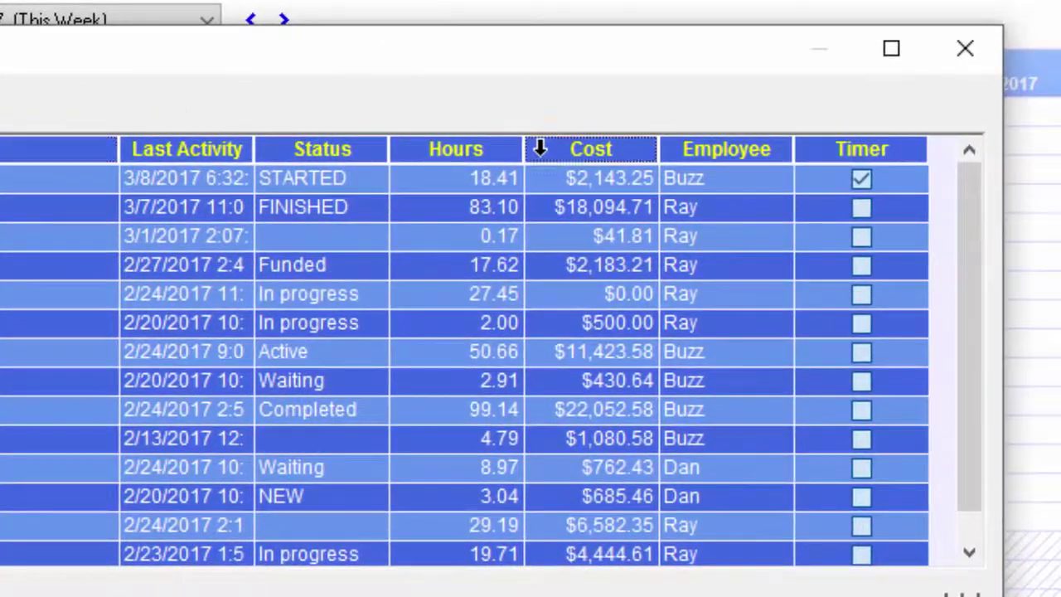
right_click(847, 165)
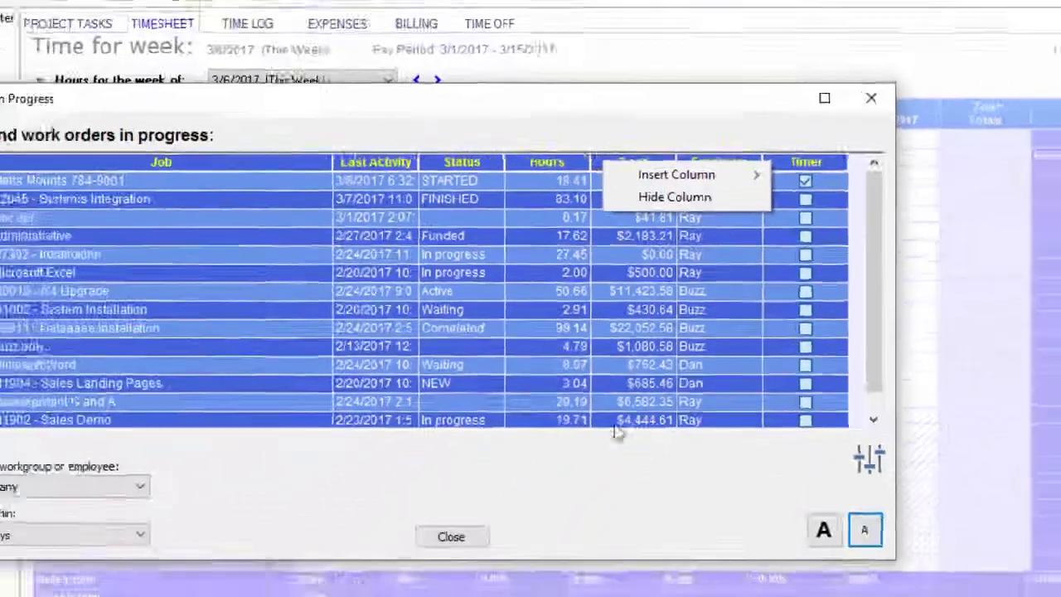
key(Escape)
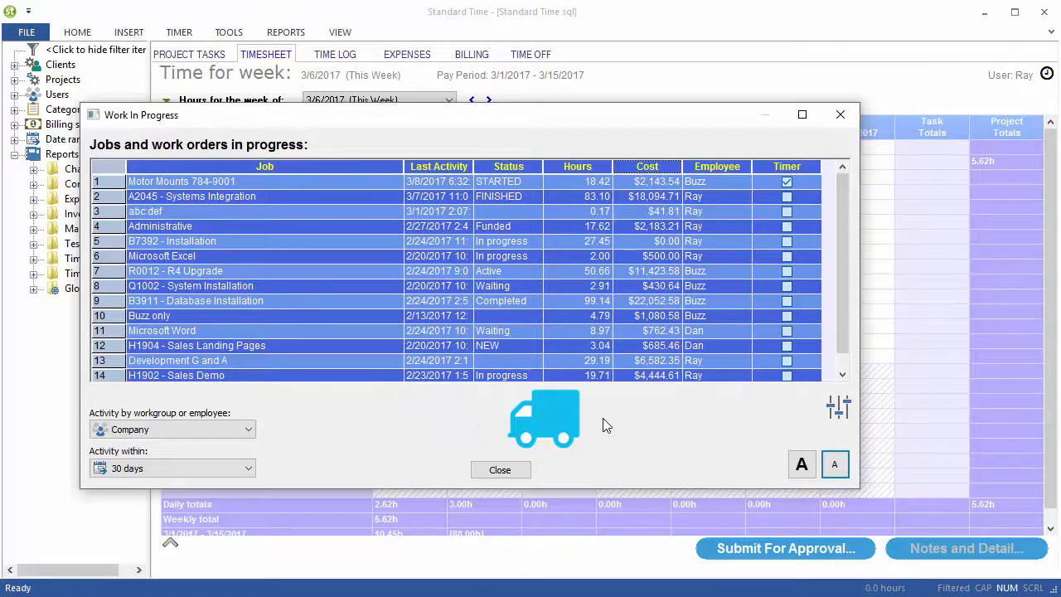
click(500, 470)
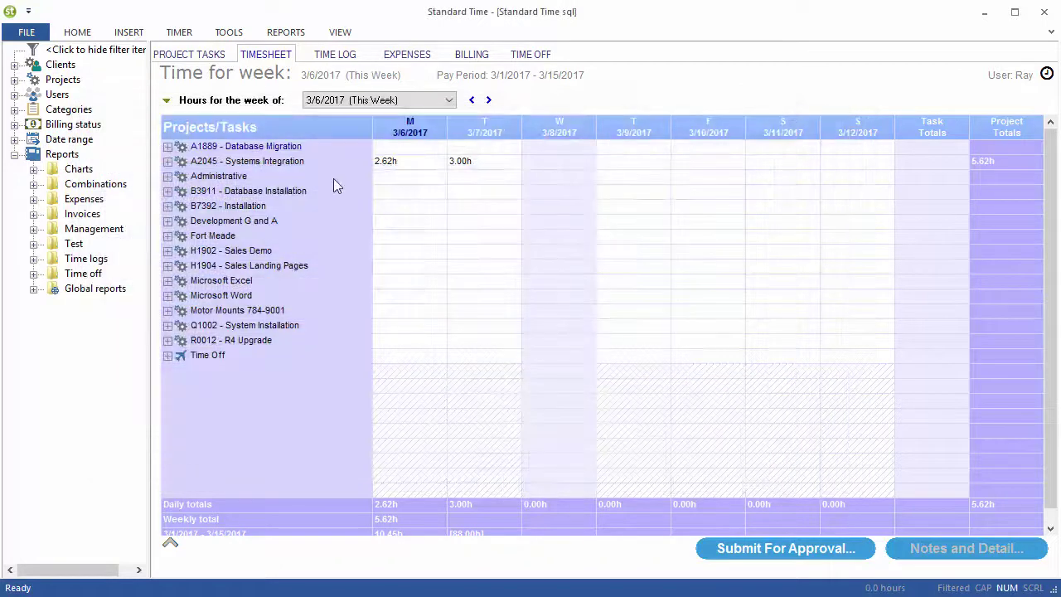
click(341, 35)
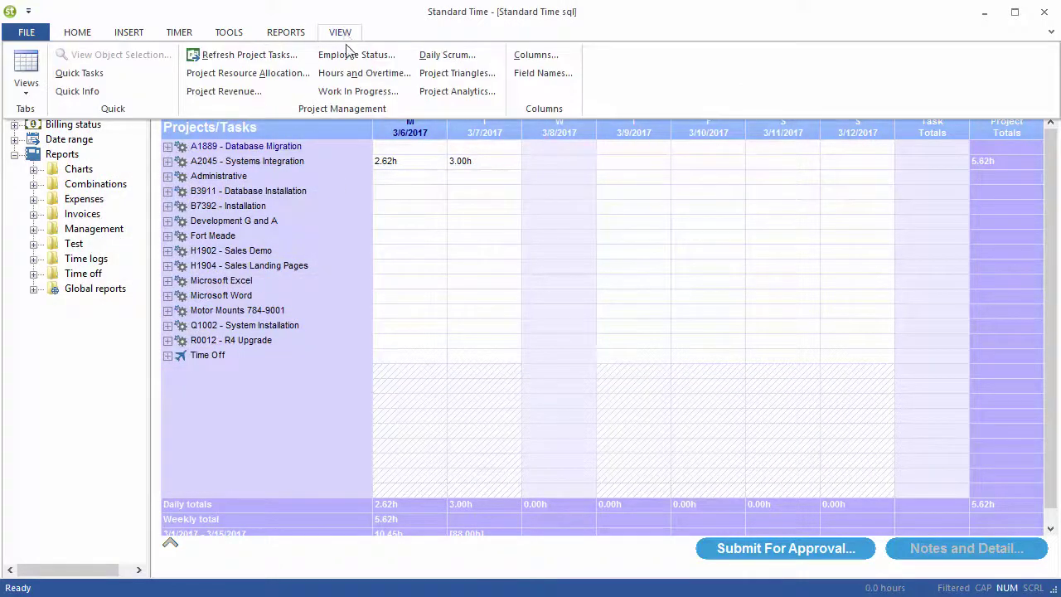
click(351, 55)
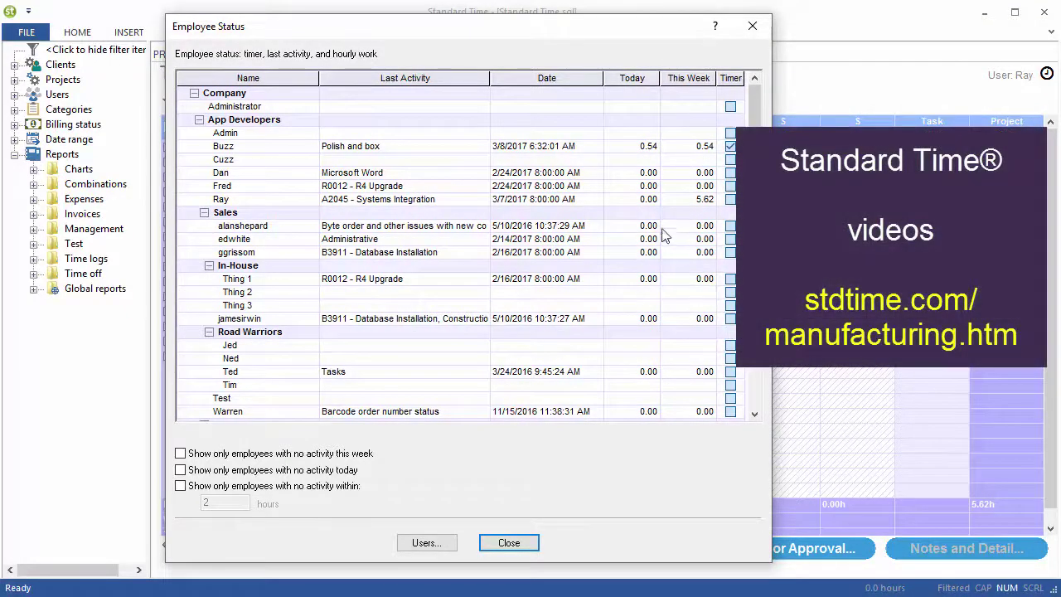
click(509, 543)
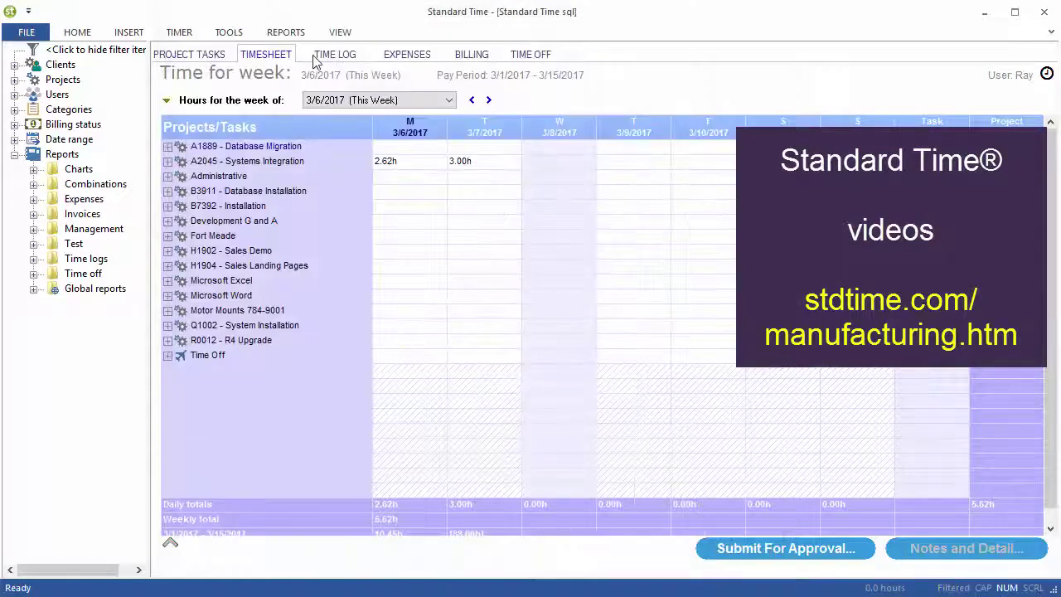
click(340, 33)
click(341, 91)
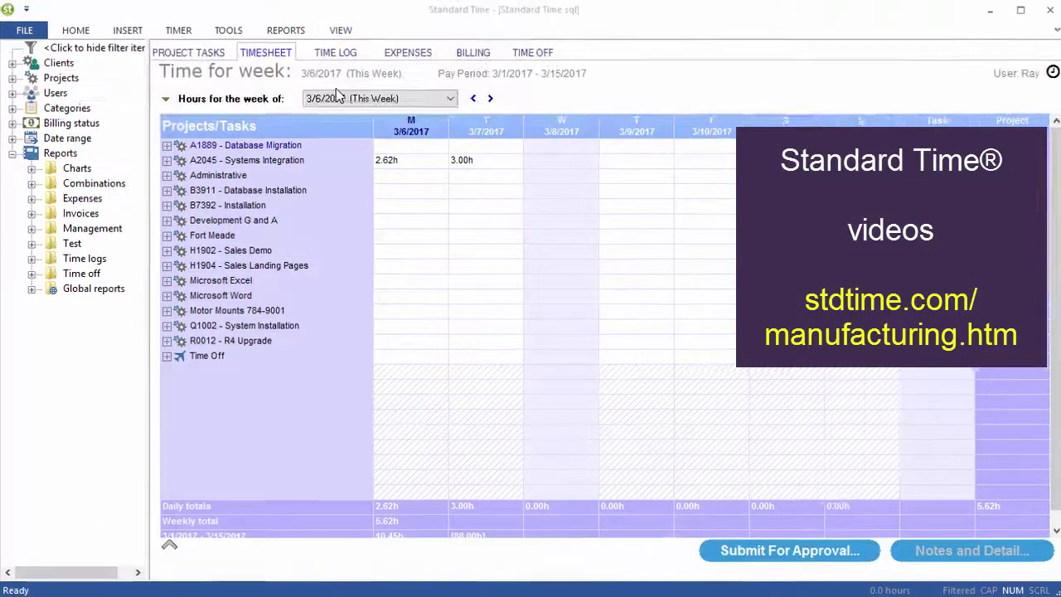